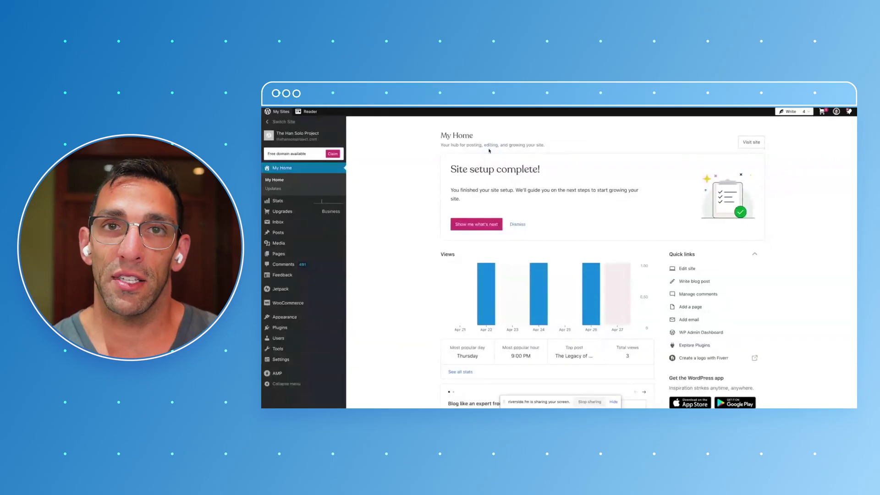
# Step: Open Stats from the sidebar to view the site's daily traffic on the Traffic tab
pyautogui.click(631, 138)
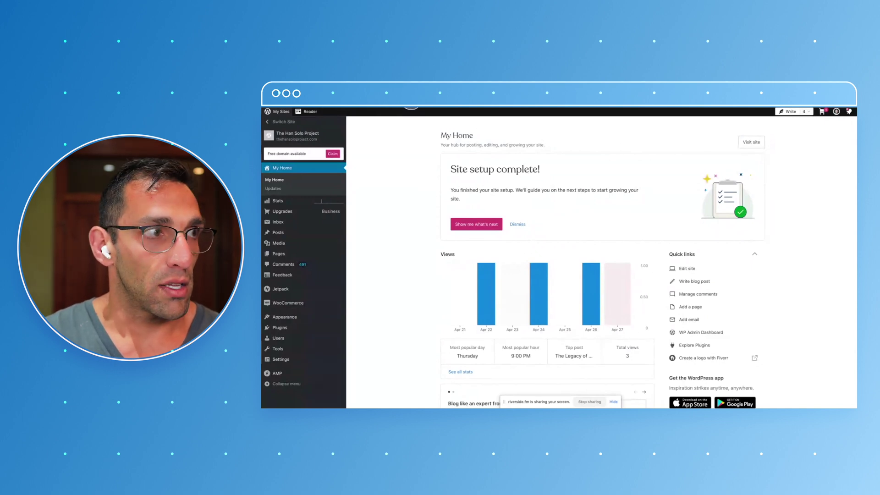
pyautogui.click(331, 136)
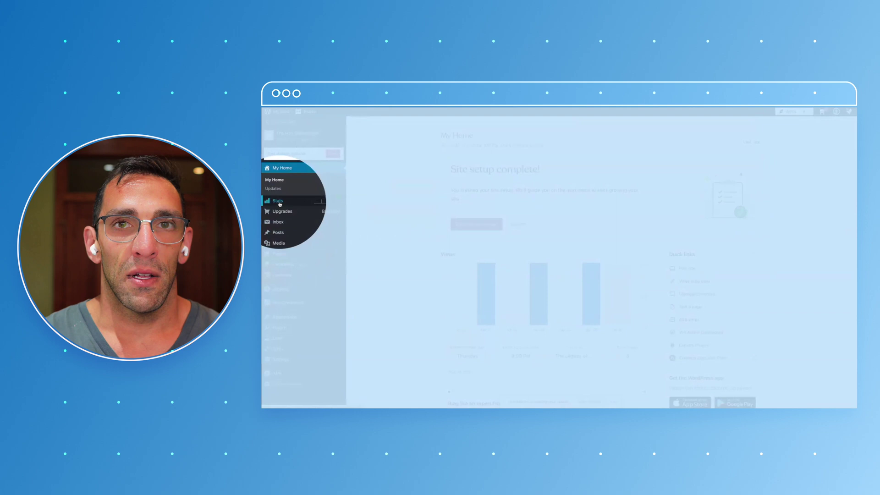
pyautogui.click(279, 203)
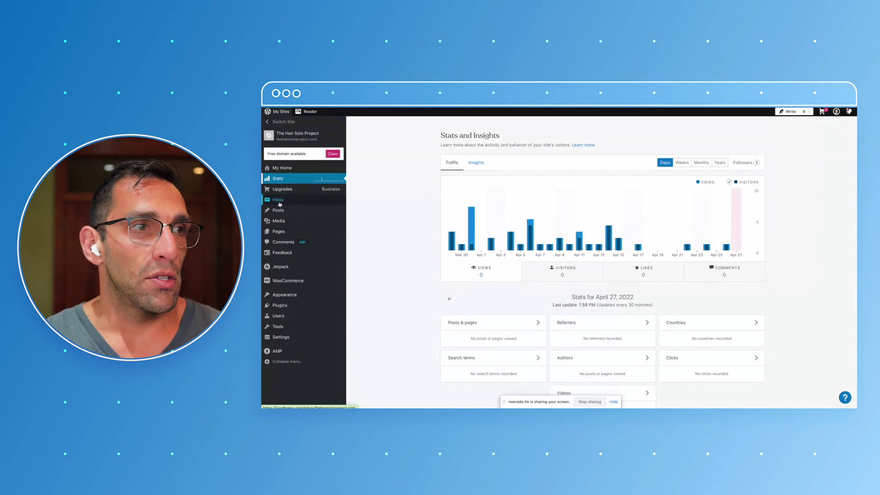
pyautogui.click(402, 187)
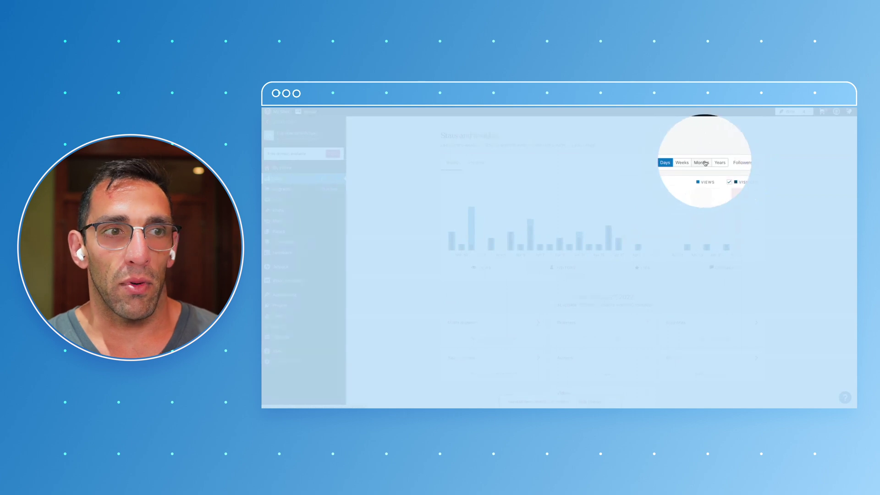
# Step: Group the traffic chart by week and review the Apr 25 – May 1, 2022 breakdown panels
pyautogui.click(704, 163)
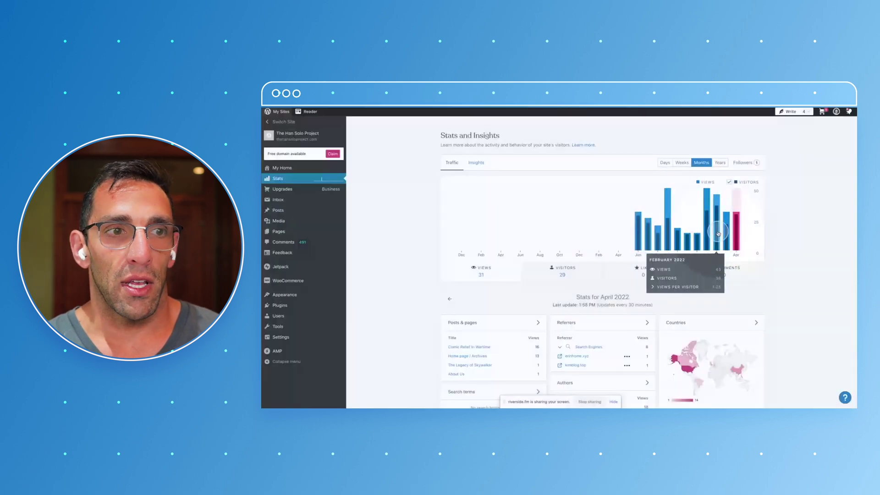
pyautogui.click(684, 163)
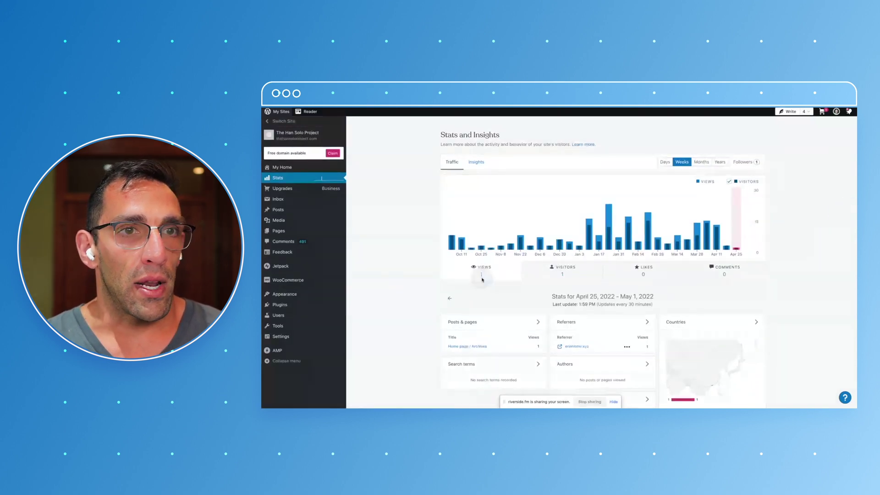
pyautogui.scroll(-3, 695, 179)
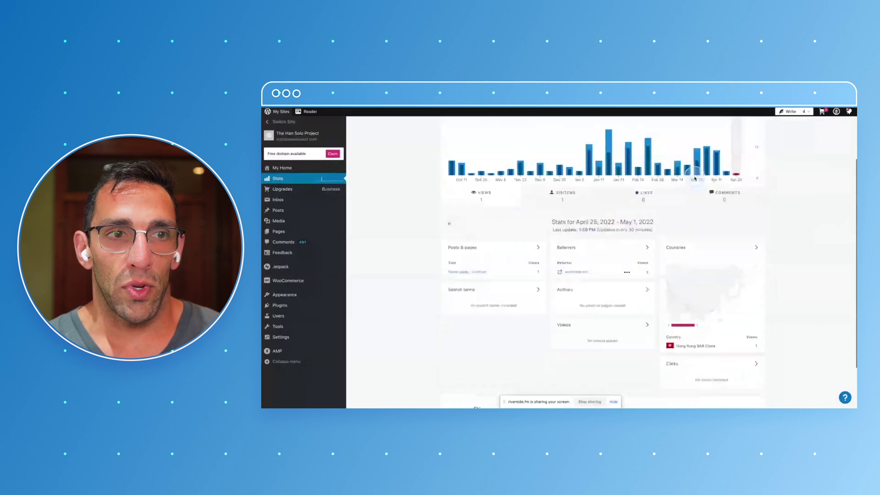
pyautogui.scroll(2, 695, 179)
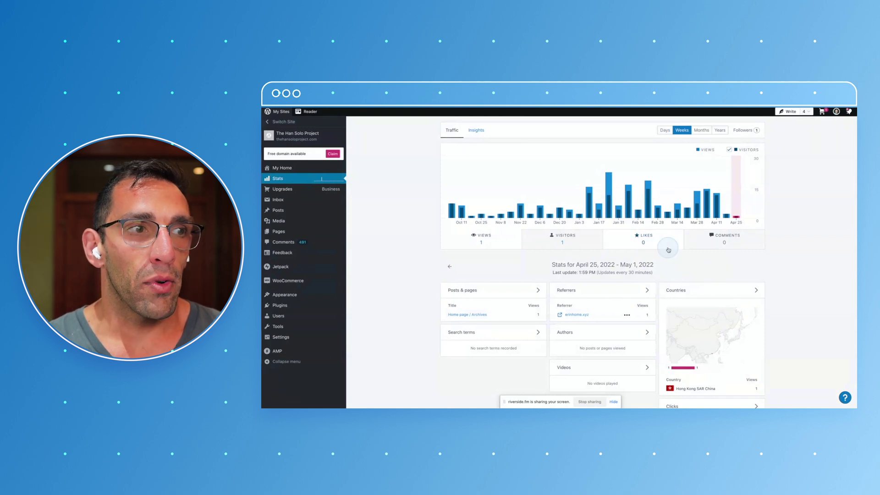
pyautogui.scroll(2, 642, 243)
pyautogui.scroll(-2, 591, 230)
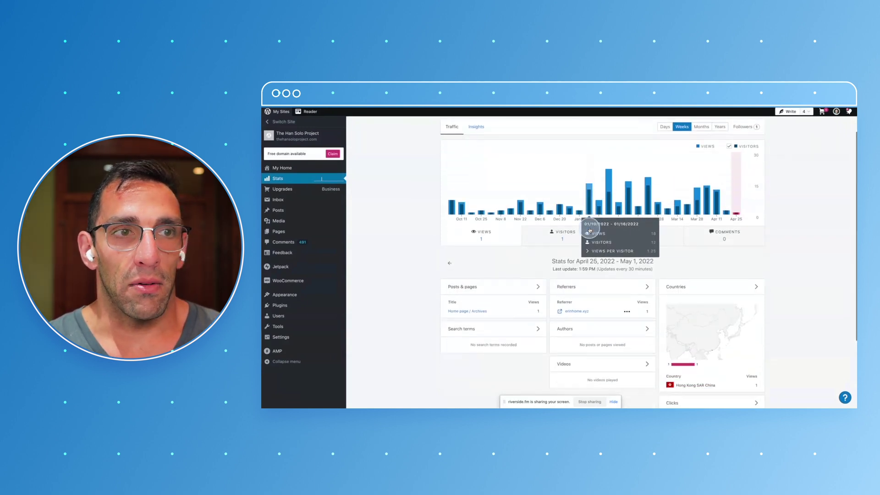
pyautogui.scroll(-1, 590, 230)
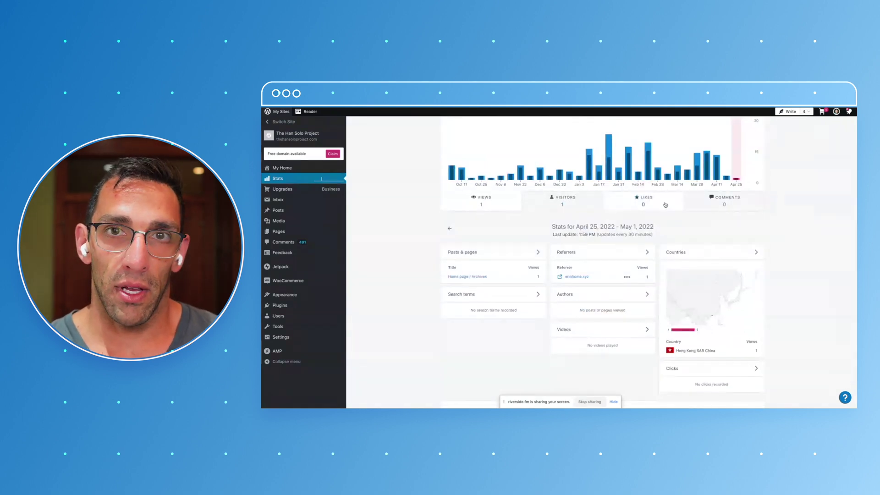
pyautogui.scroll(-1, 525, 232)
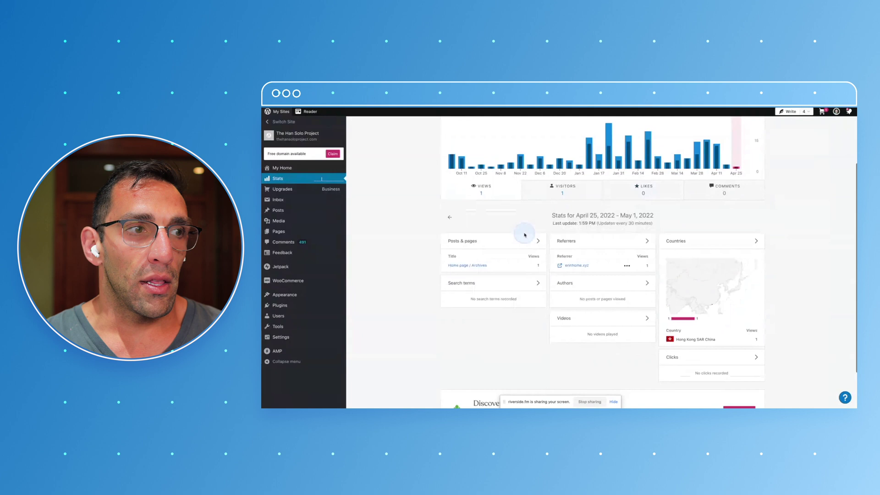
pyautogui.scroll(-1, 525, 233)
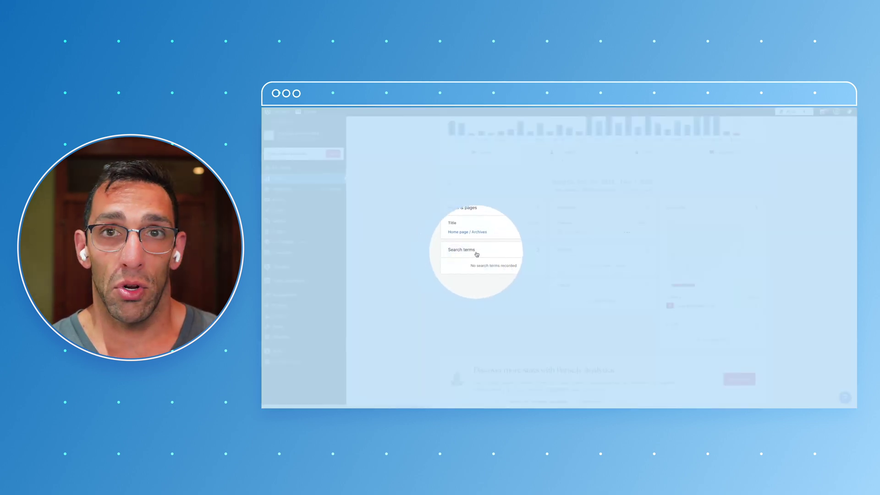
# Step: Check the Search terms and referrer panels, then switch to Insights for posting activity and all-time views
pyautogui.click(477, 254)
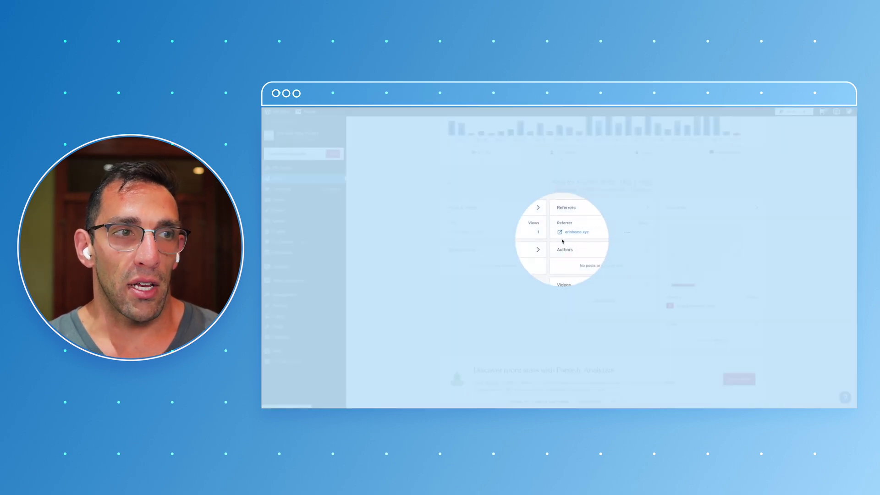
pyautogui.click(591, 235)
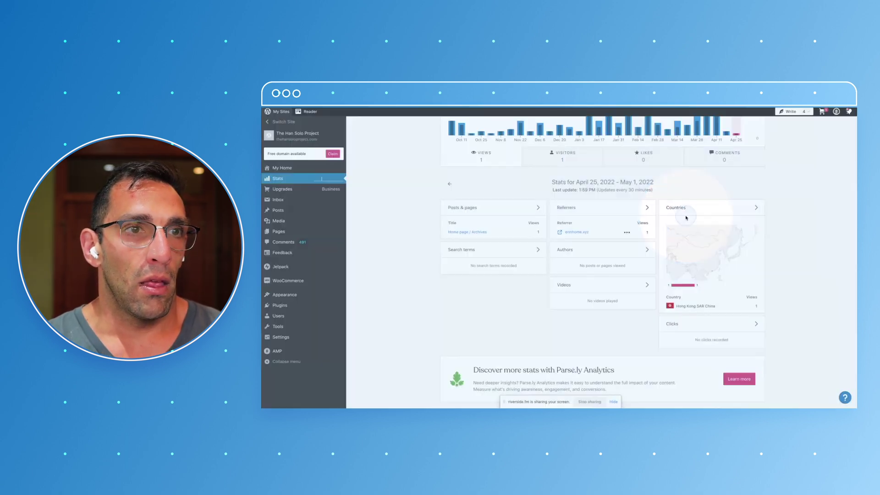
pyautogui.scroll(-1, 550, 246)
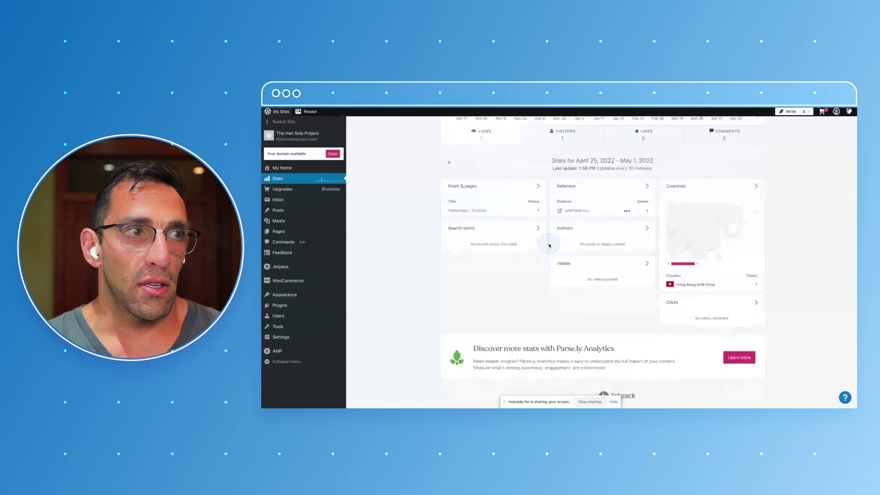
pyautogui.scroll(5, 550, 246)
pyautogui.click(477, 166)
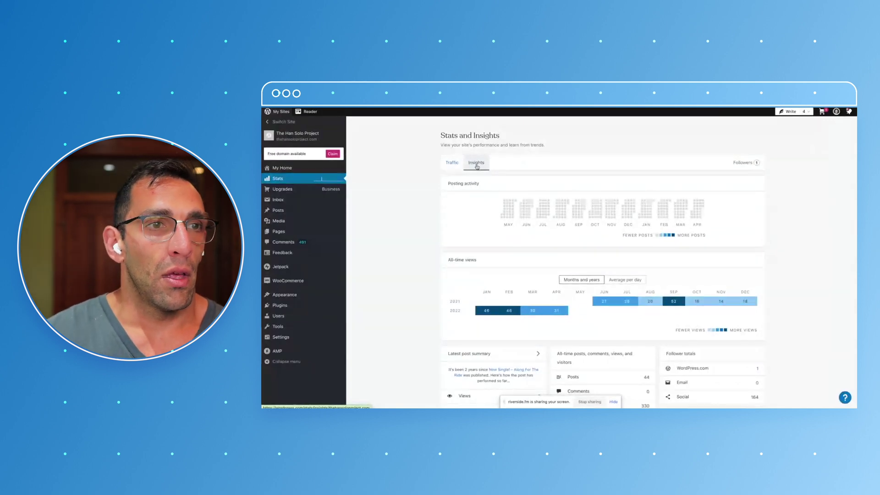
pyautogui.click(498, 221)
pyautogui.scroll(-3, 498, 221)
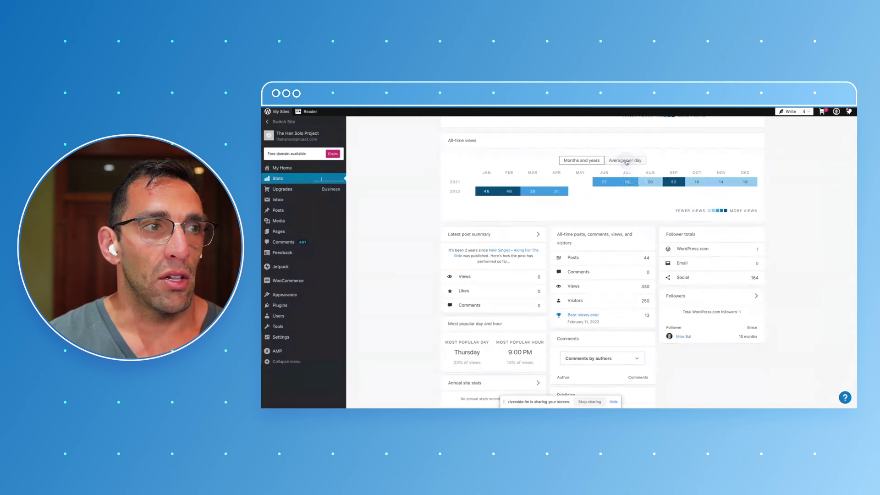
pyautogui.click(627, 162)
pyautogui.click(599, 160)
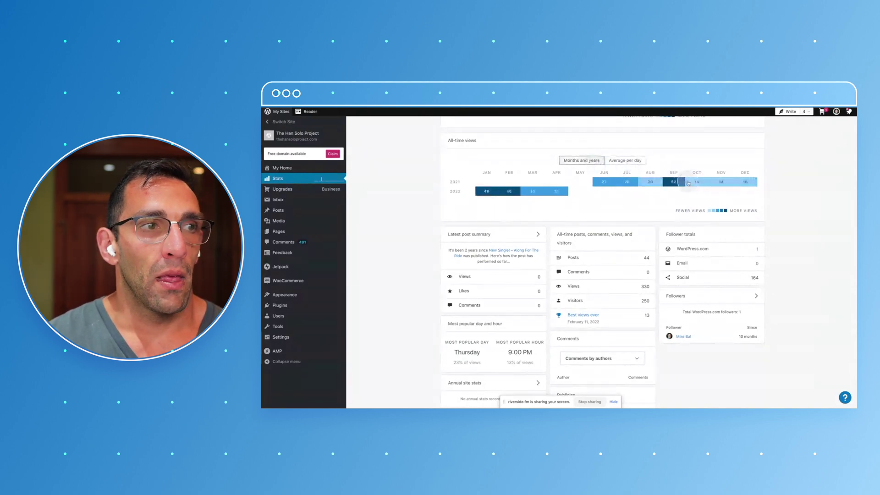
pyautogui.scroll(-1, 689, 183)
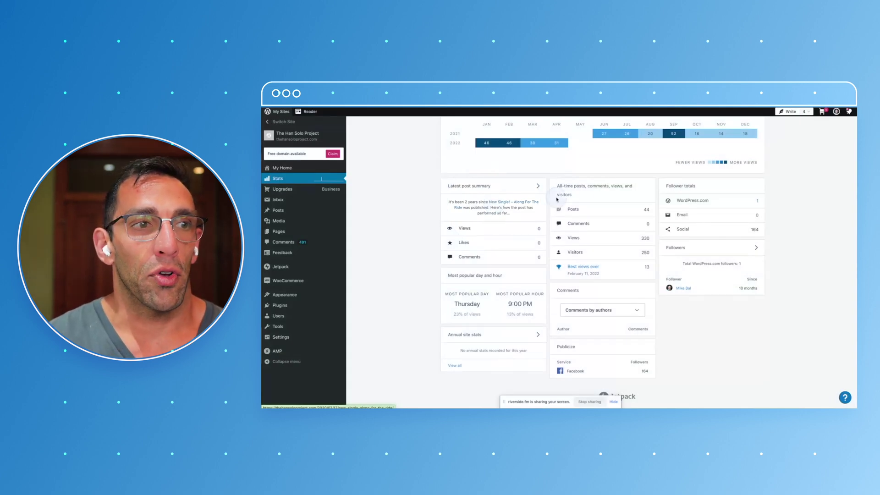
pyautogui.click(637, 192)
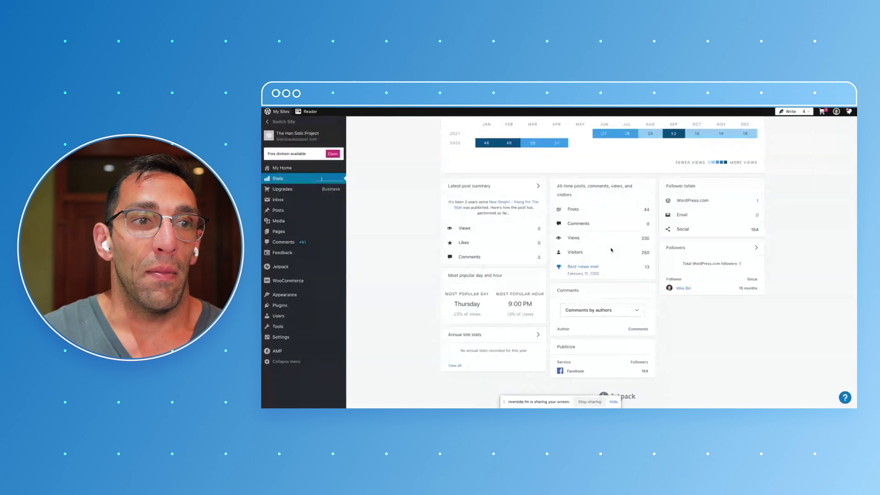
pyautogui.click(614, 248)
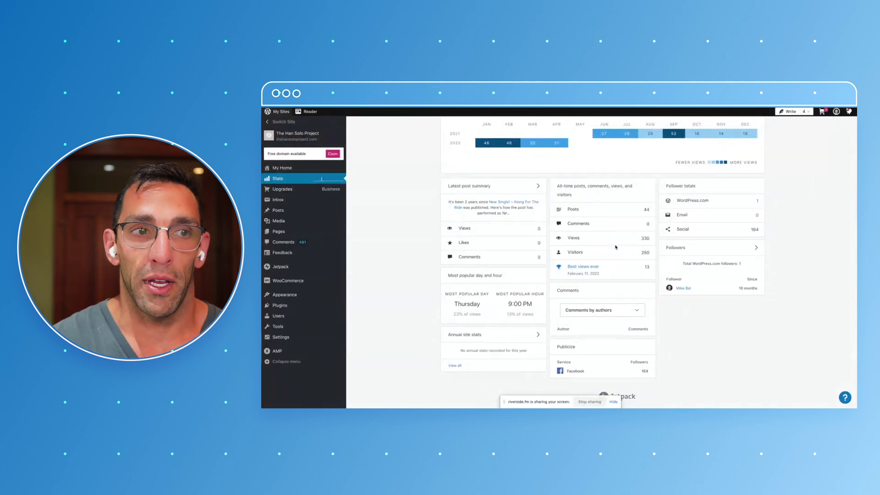
pyautogui.click(640, 238)
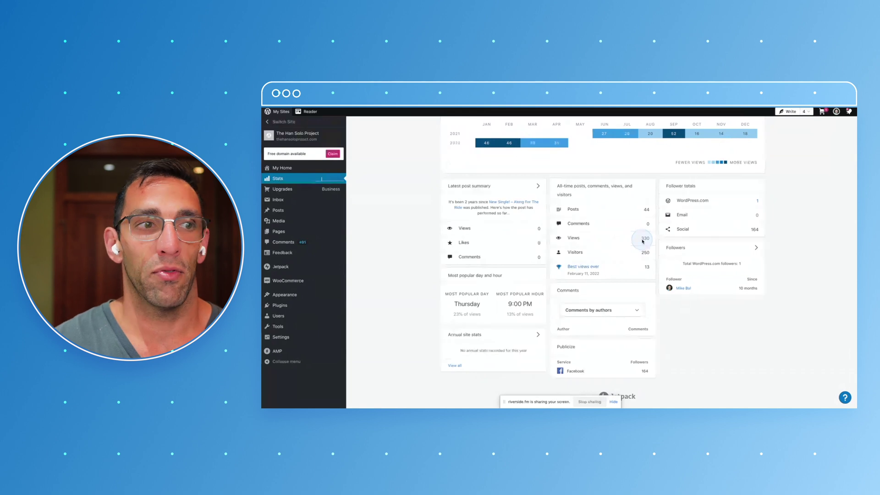
pyautogui.click(615, 249)
pyautogui.click(729, 195)
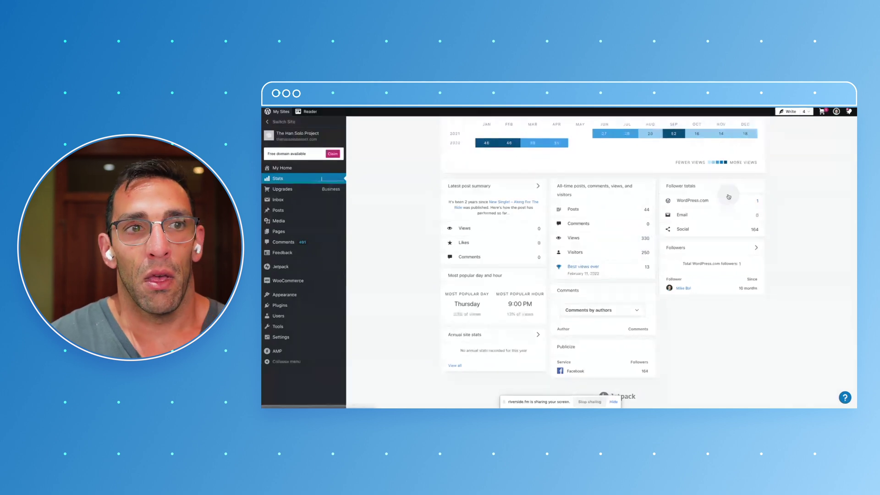
pyautogui.click(687, 185)
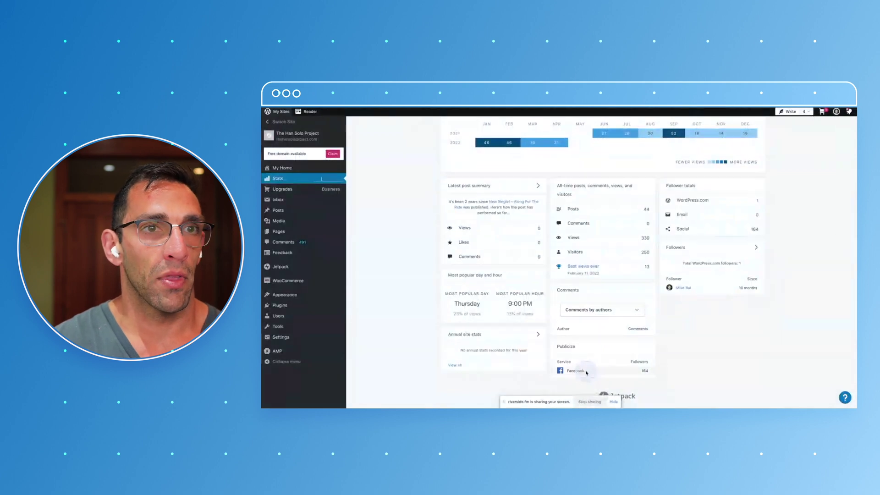
pyautogui.scroll(3, 587, 373)
pyautogui.scroll(2, 587, 373)
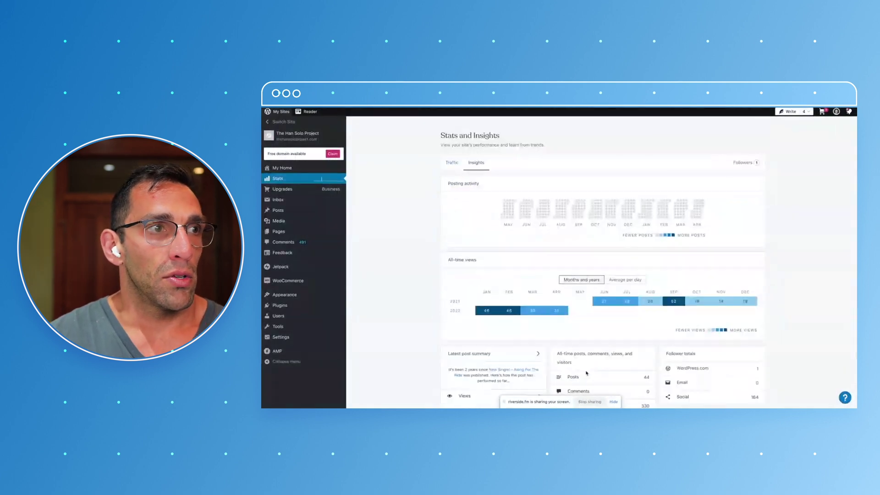
# Step: Return to the Traffic tab and review the April 27, 2022 daily breakdown panels
pyautogui.click(453, 164)
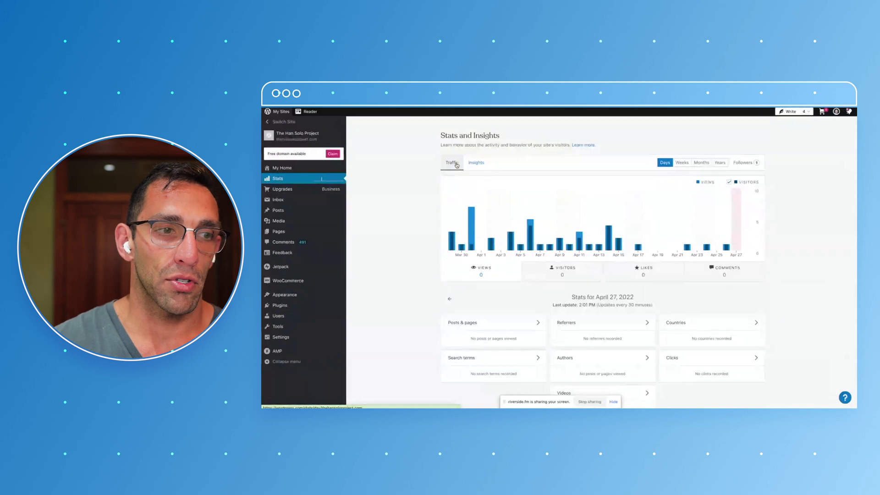
pyautogui.scroll(-2, 507, 252)
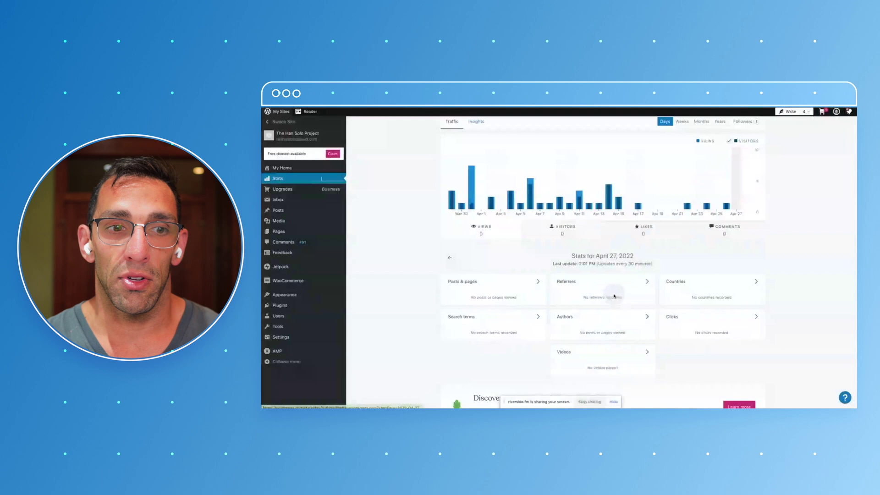
pyautogui.scroll(-2, 610, 315)
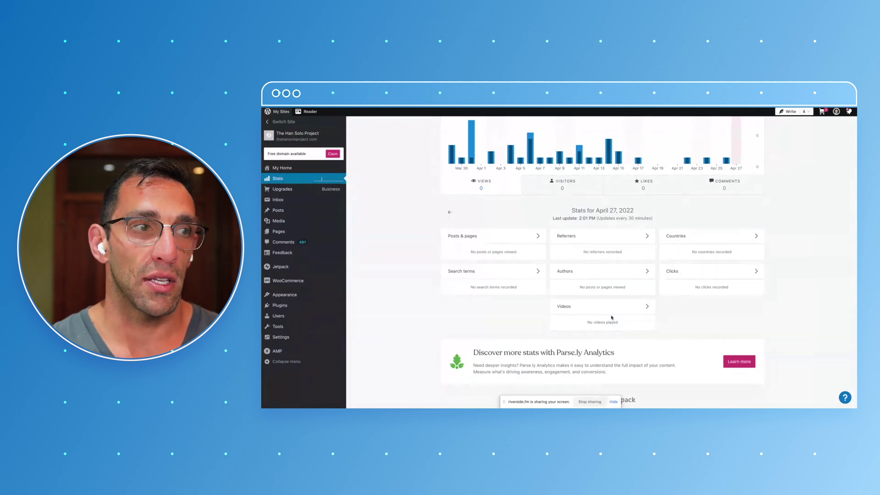
pyautogui.scroll(2, 612, 317)
pyautogui.scroll(1, 505, 238)
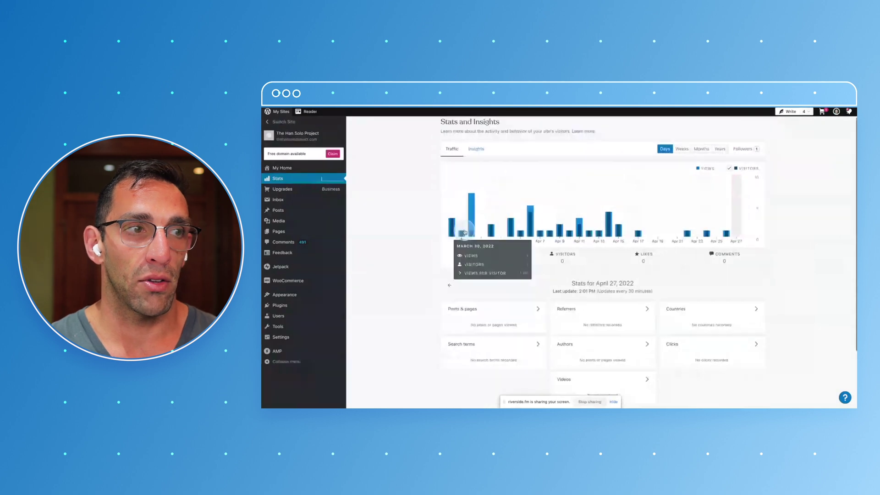